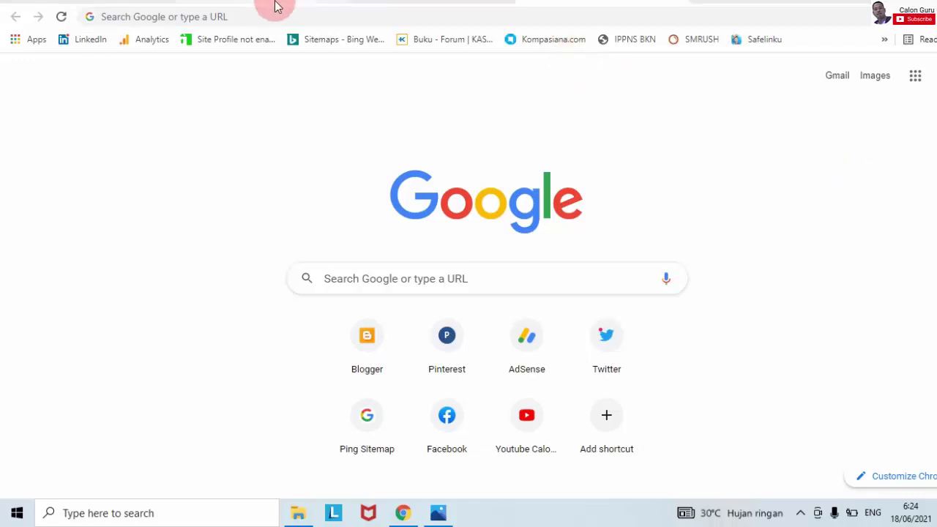
Search Google for 'cat bkn simulasi' using the suggested query.
left_click(363, 278)
type("cat ")
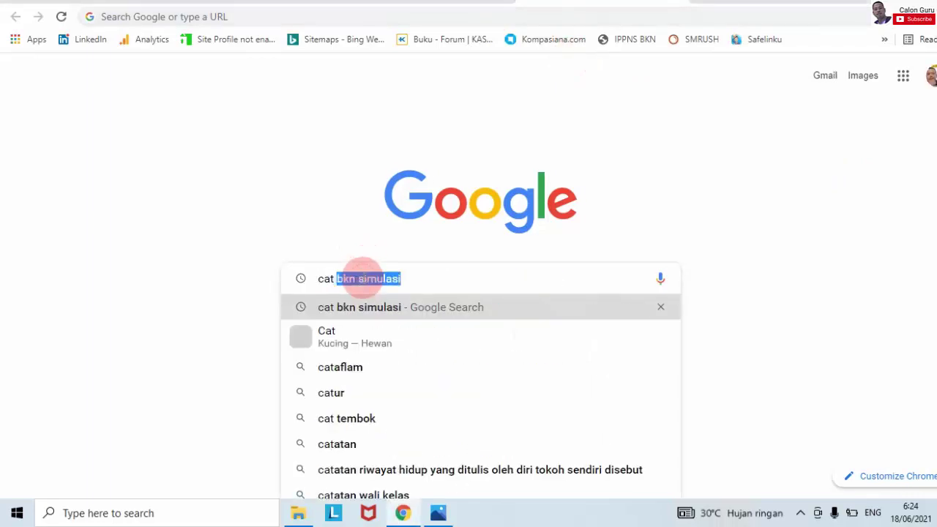
type("bkn")
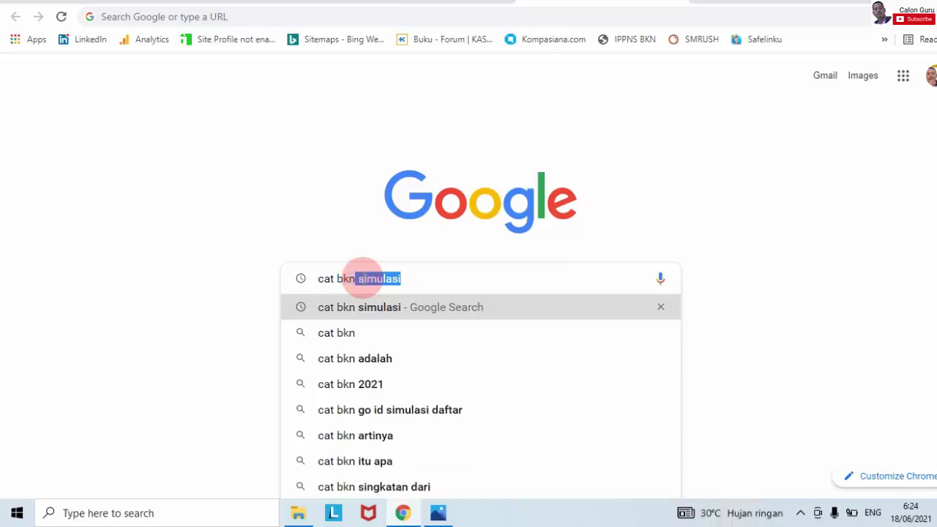
left_click(425, 278)
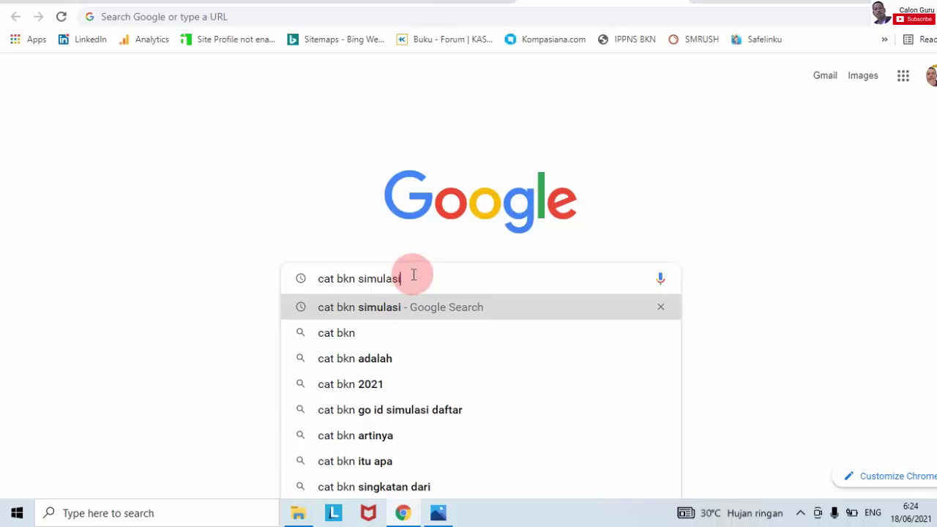
key("Return")
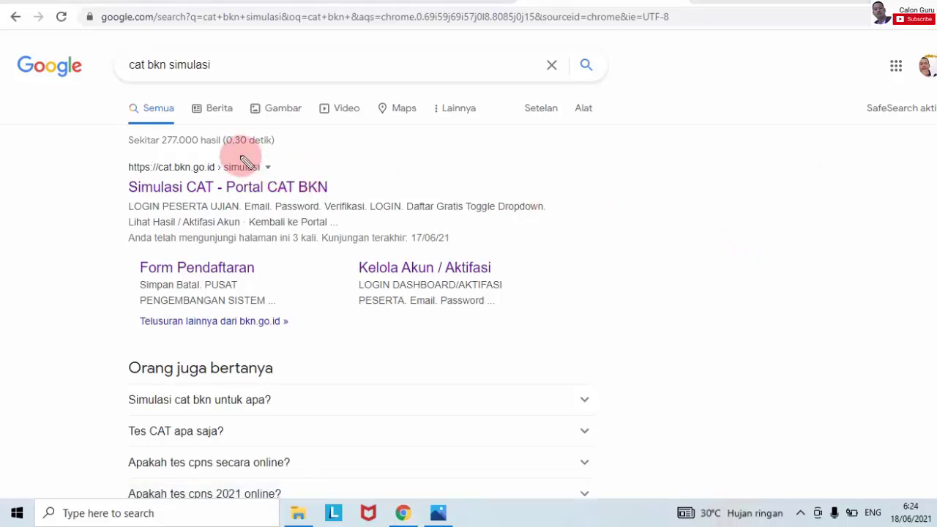
mouse_move(233, 152)
left_mouse_down()
mouse_move(140, 154)
mouse_move(116, 172)
mouse_move(270, 178)
mouse_move(252, 155)
mouse_move(233, 152)
left_mouse_up()
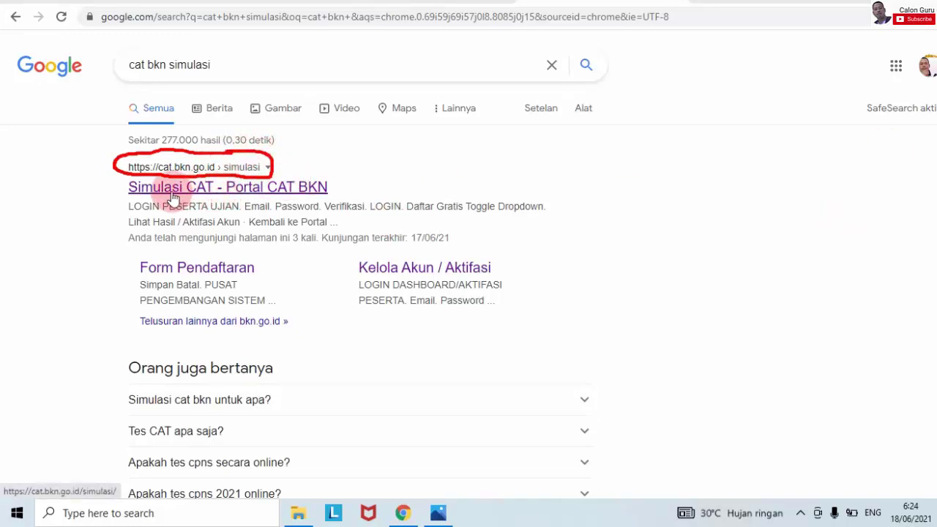
Open the 'Simulasi CAT - Portal CAT BKN' result at cat.bkn.go.id.
left_click(242, 189)
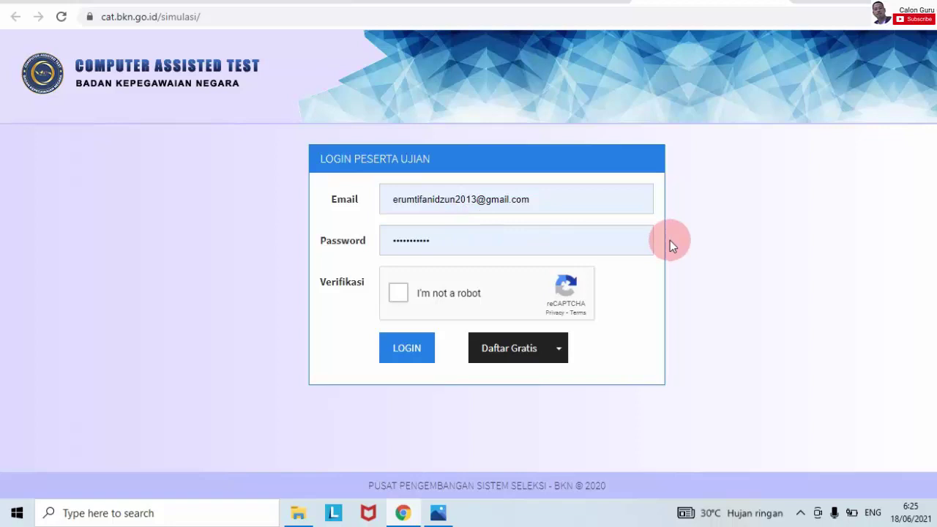
Open the Daftar Gratis registration form and enter SEMARANG as the birthplace.
left_click(510, 352)
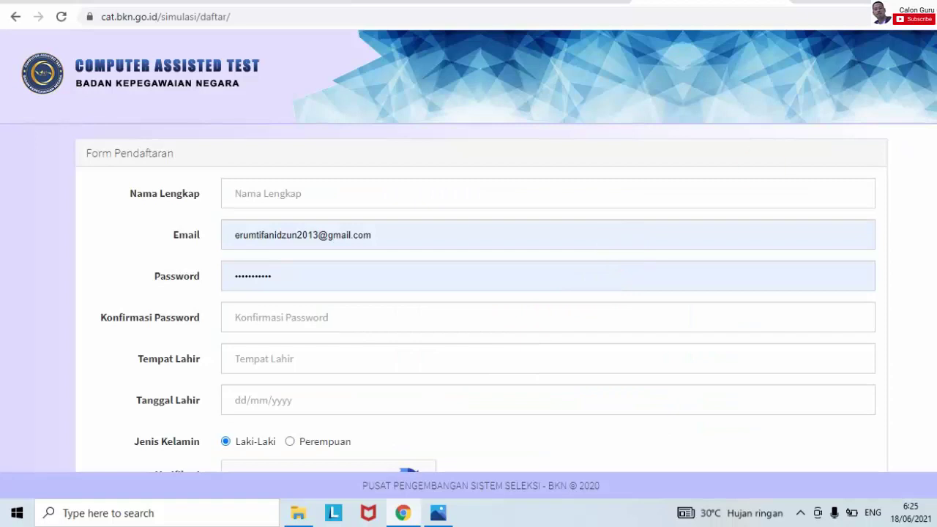
scroll(468, 252, "down", 3)
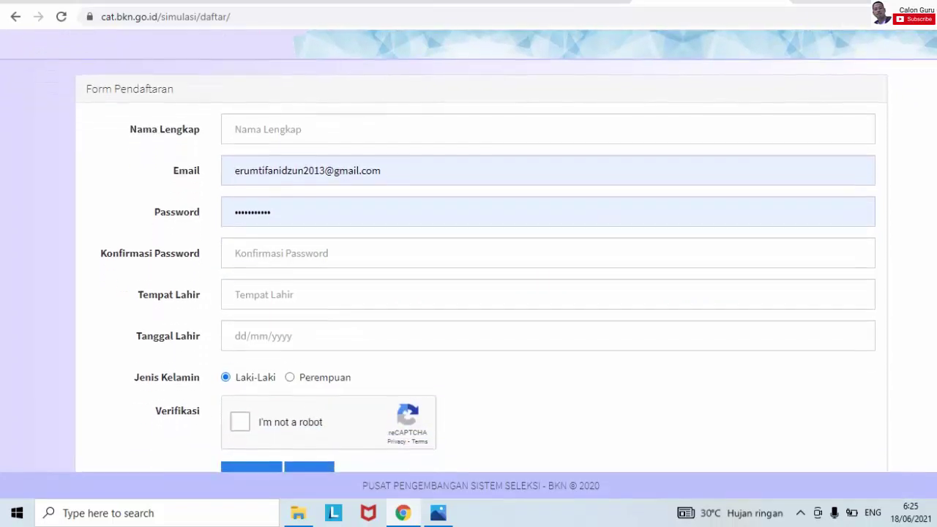
scroll(468, 252, "down", 1)
scroll(469, 251, "up", 2)
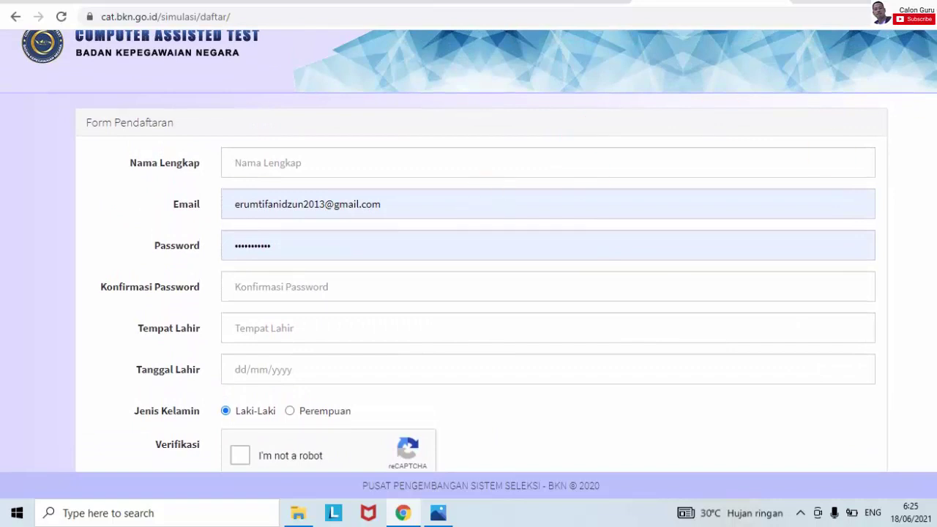
scroll(469, 252, "down", 1)
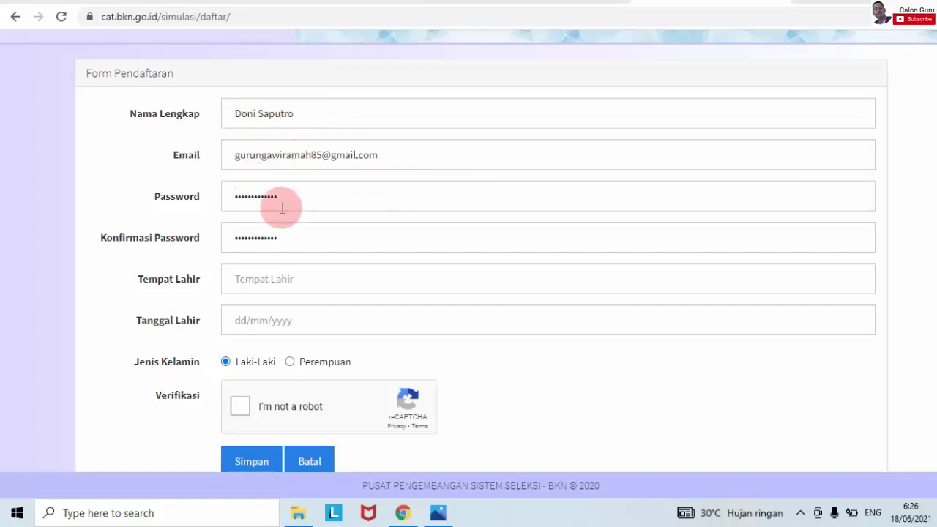
left_click(266, 279)
type("SEMARANG")
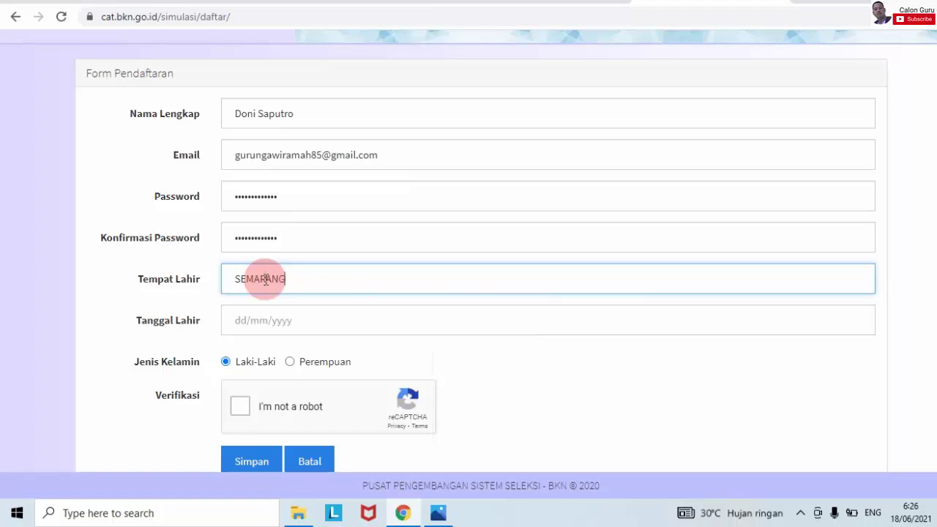
left_click(326, 323)
left_click(235, 135)
left_click(235, 135)
left_click(235, 135)
left_click(235, 135)
left_click(241, 324)
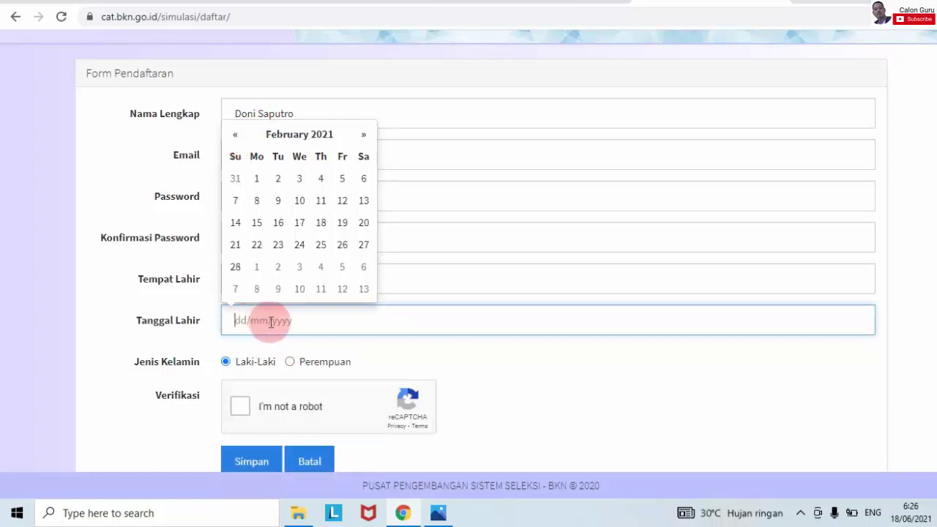
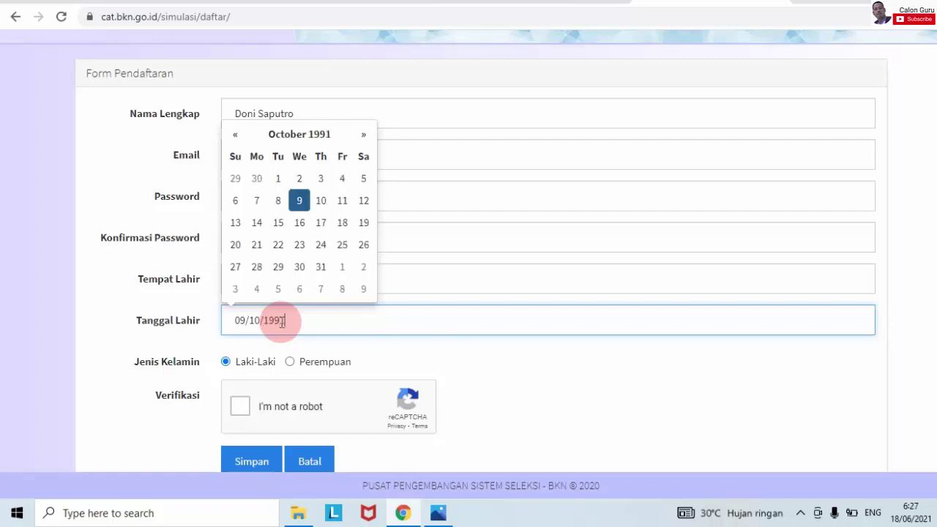
left_click(299, 203)
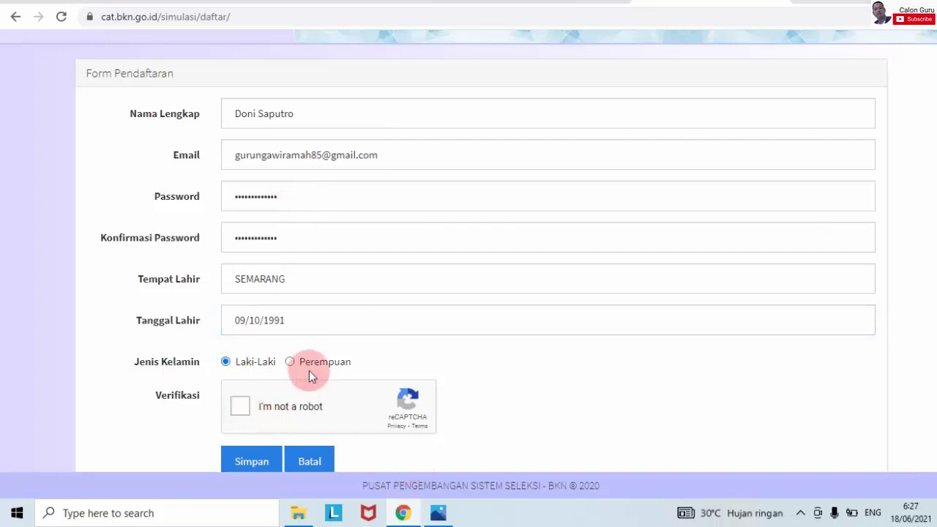
left_click(241, 408)
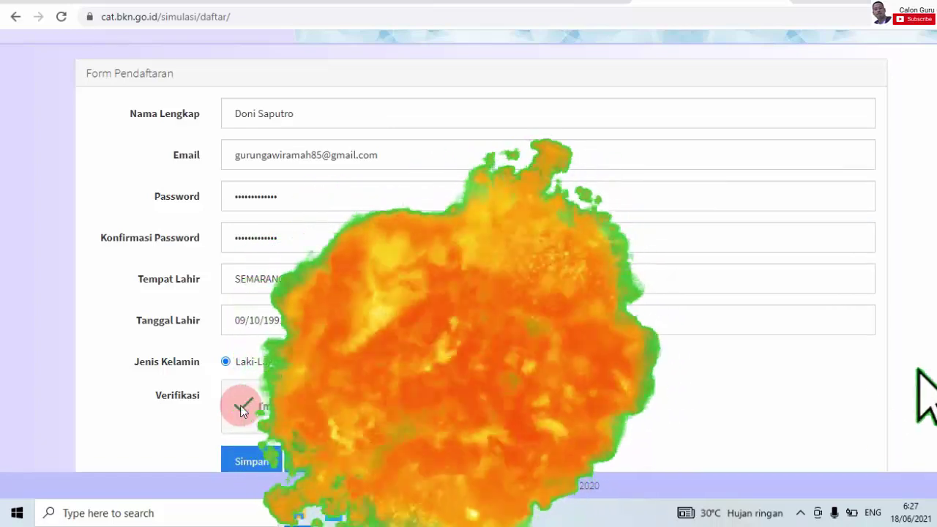
Submit the registration, confirm the email is correct, and acknowledge the Sukses message.
left_click(251, 459)
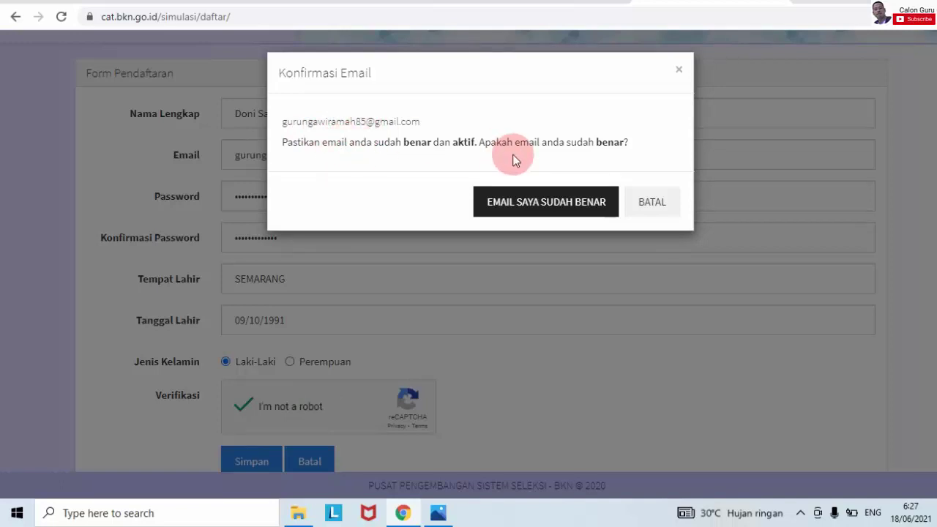
left_click(557, 208)
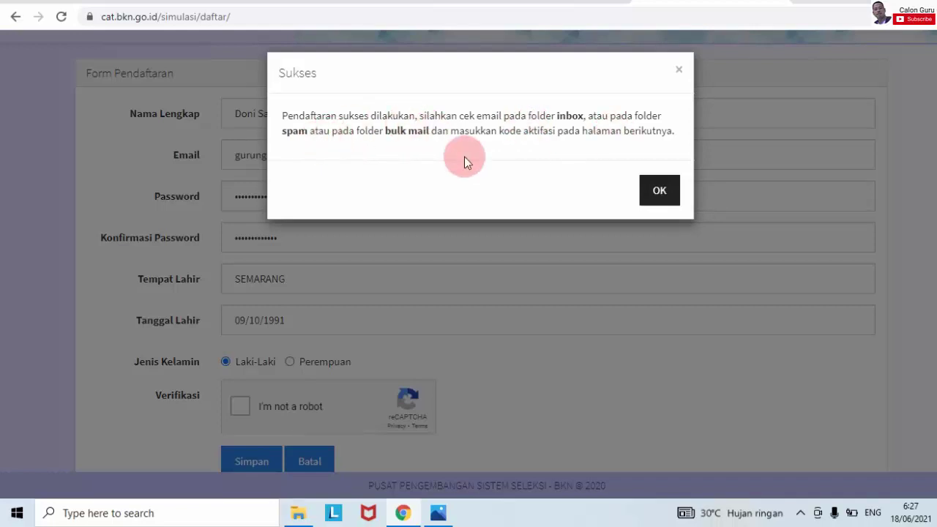
left_click(659, 192)
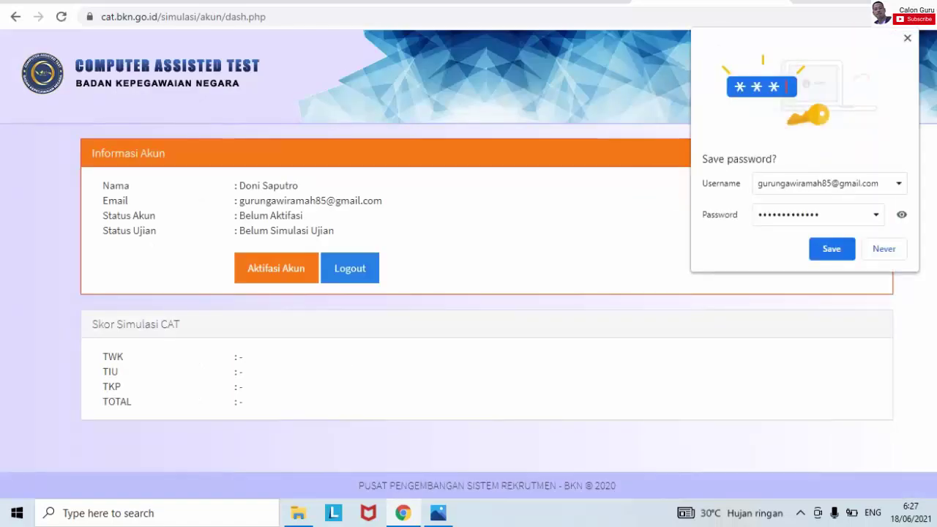
Save the password in Chrome and start the account activation with Aktifasi Akun.
left_click(838, 249)
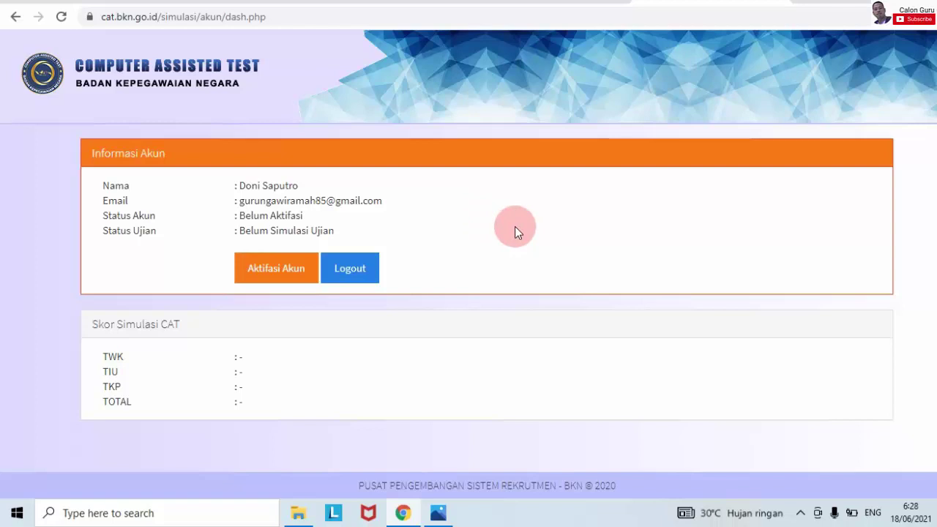
left_click(282, 273)
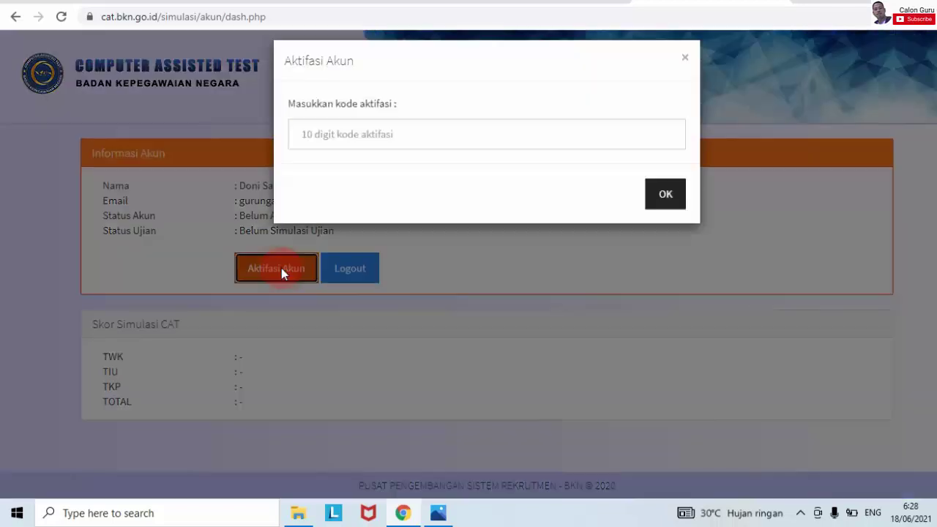
Enter the 10-digit activation code from the email and submit it.
left_click(372, 146)
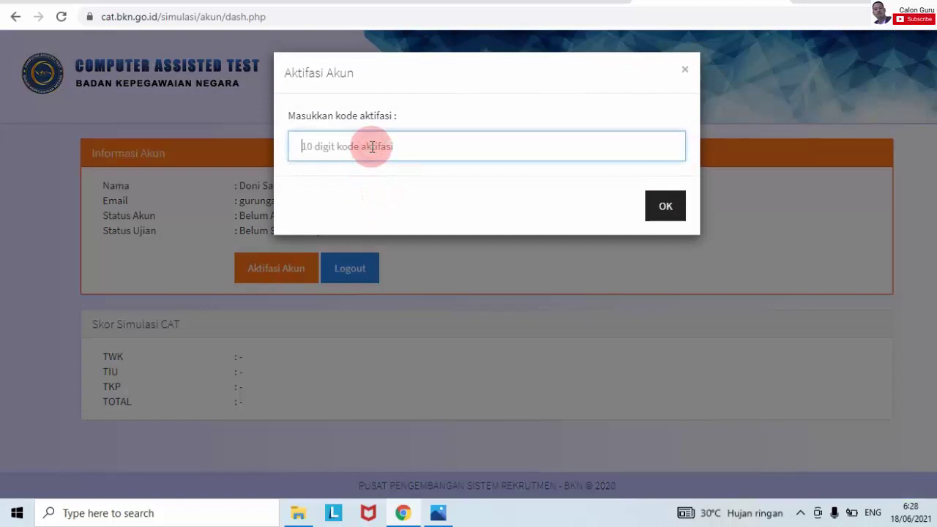
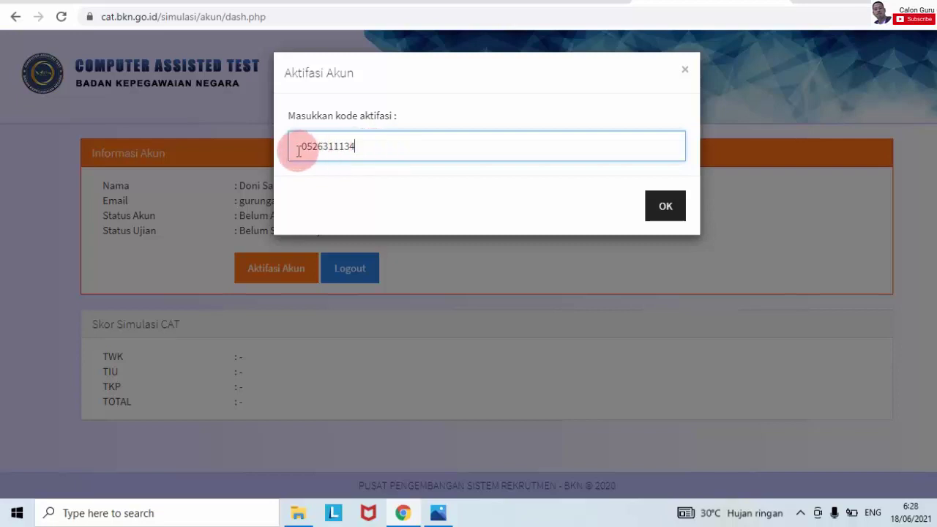
left_click(665, 206)
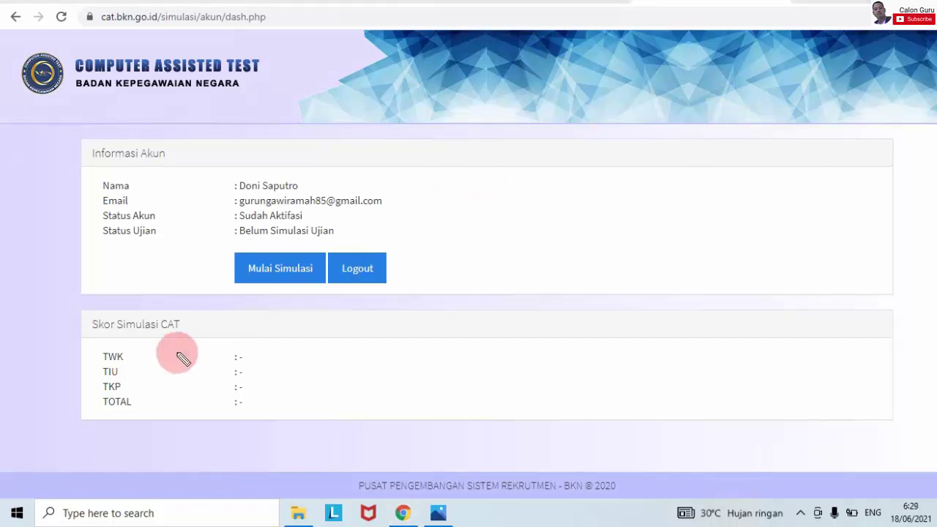
mouse_move(137, 353)
left_mouse_down()
mouse_move(93, 359)
mouse_move(128, 366)
mouse_move(86, 373)
mouse_move(117, 382)
mouse_move(128, 370)
mouse_move(85, 384)
mouse_move(120, 395)
left_mouse_up()
left_click_drag(240, 404, 268, 402)
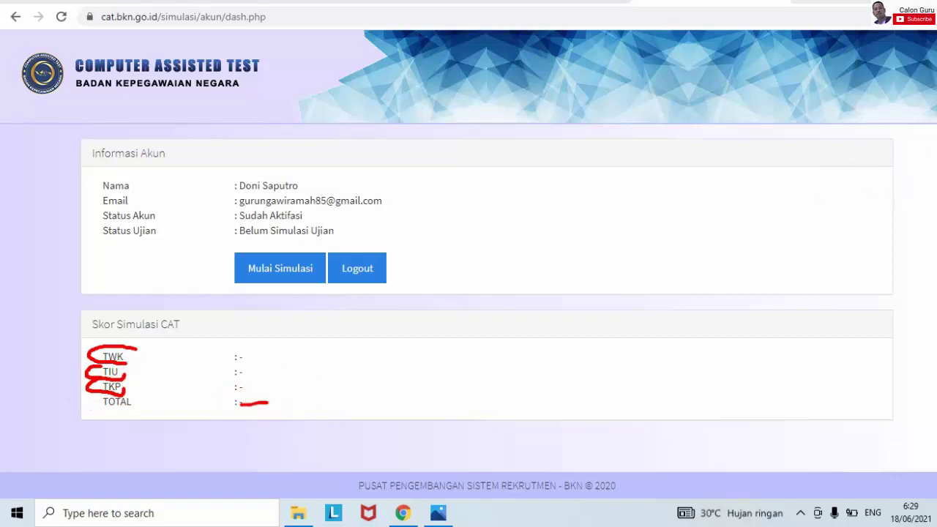
mouse_move(268, 312)
left_mouse_down()
mouse_move(268, 265)
mouse_move(255, 278)
mouse_move(272, 269)
mouse_move(282, 277)
mouse_move(268, 274)
left_mouse_up()
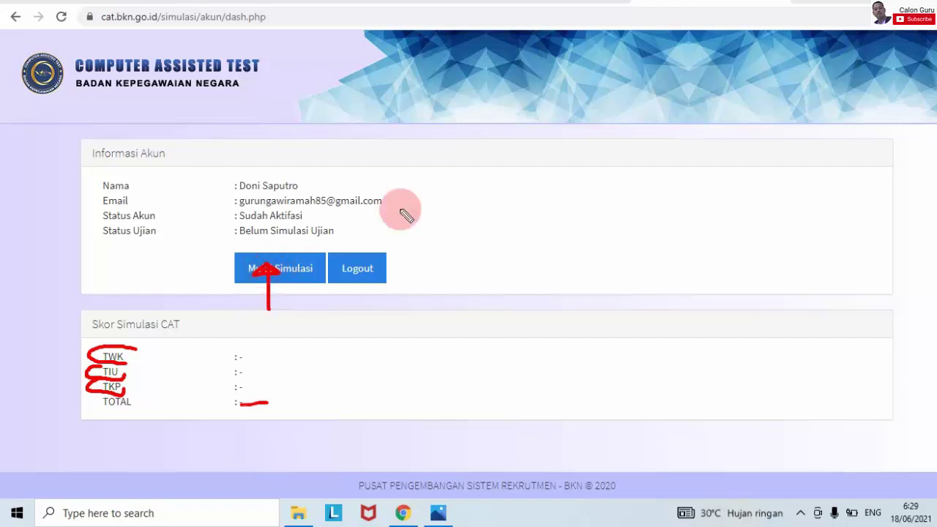
key("Escape")
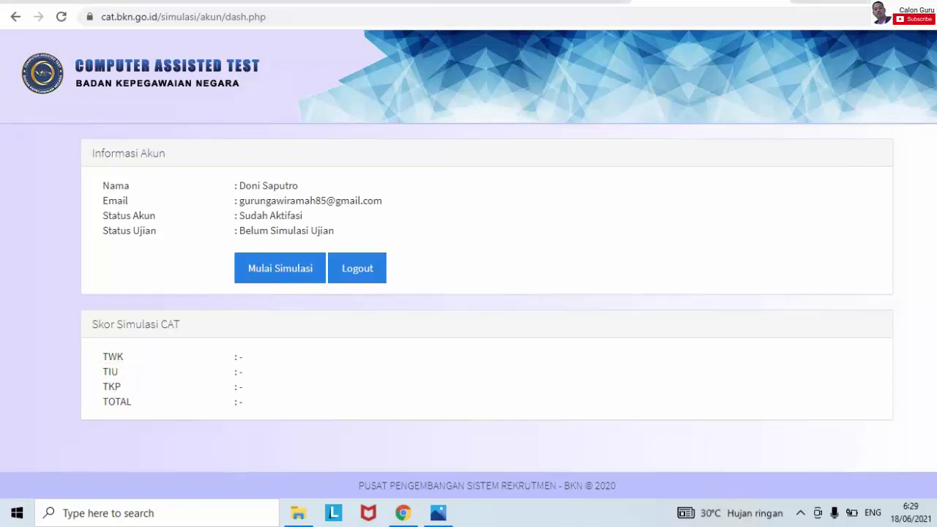